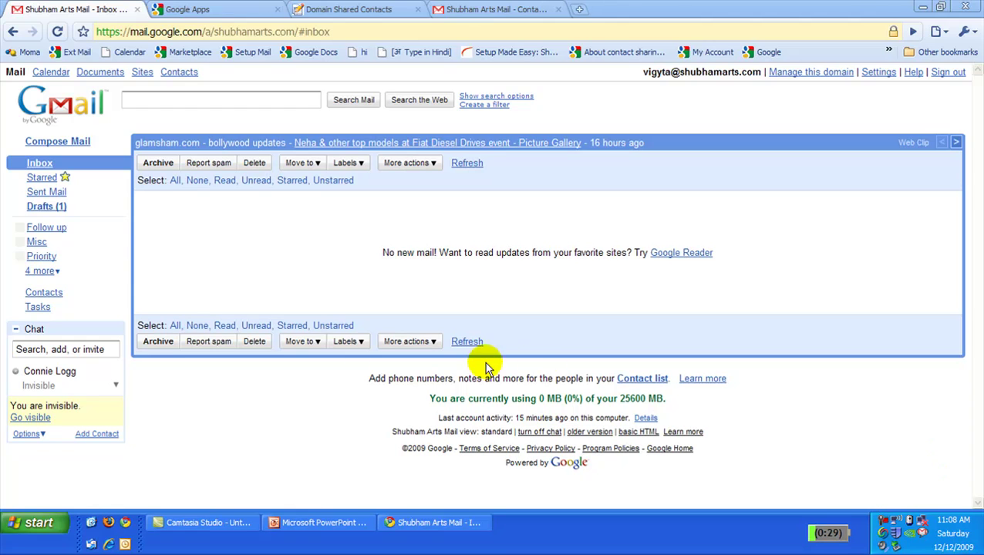
Open Gmail Contacts and search for 'B'; only one existing contact matches.
{"action": "left_click", "coordinate": [54, 300]}
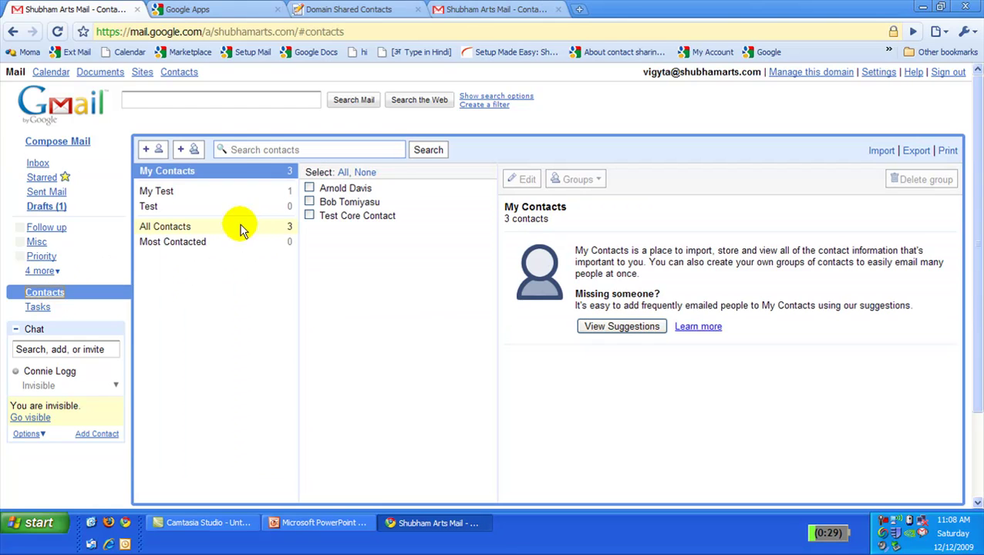
{"action": "left_click", "coordinate": [261, 150]}
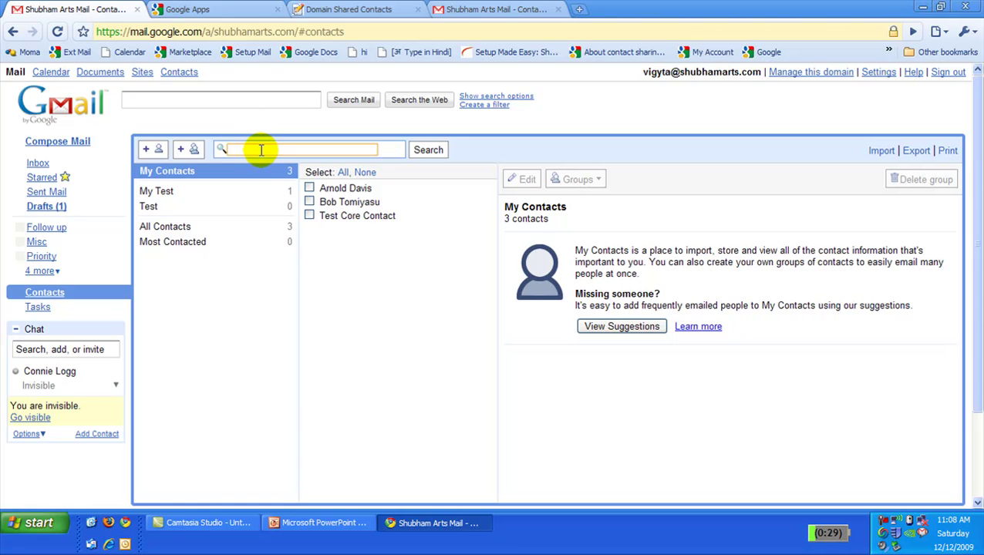
{"action": "type", "text": "B"}
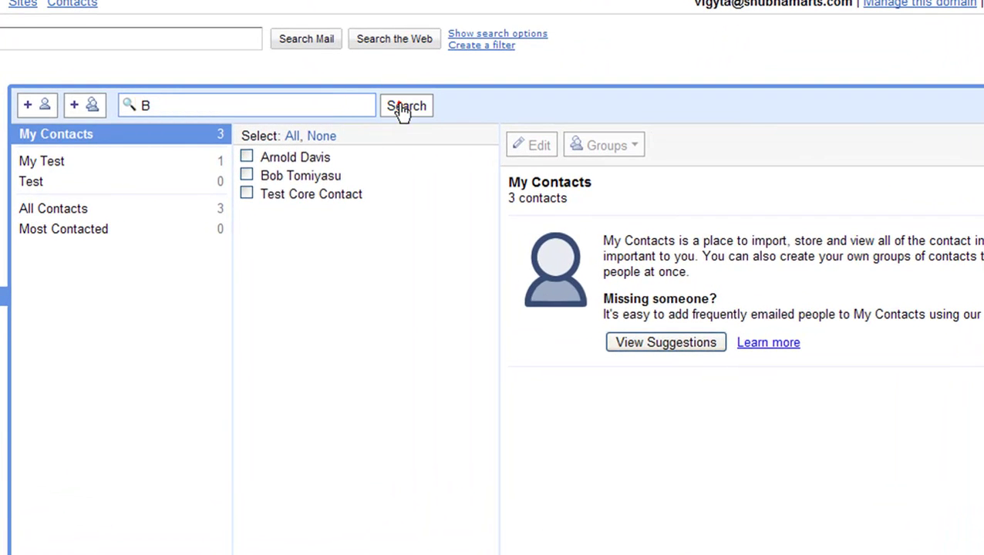
{"action": "left_click", "coordinate": [425, 149]}
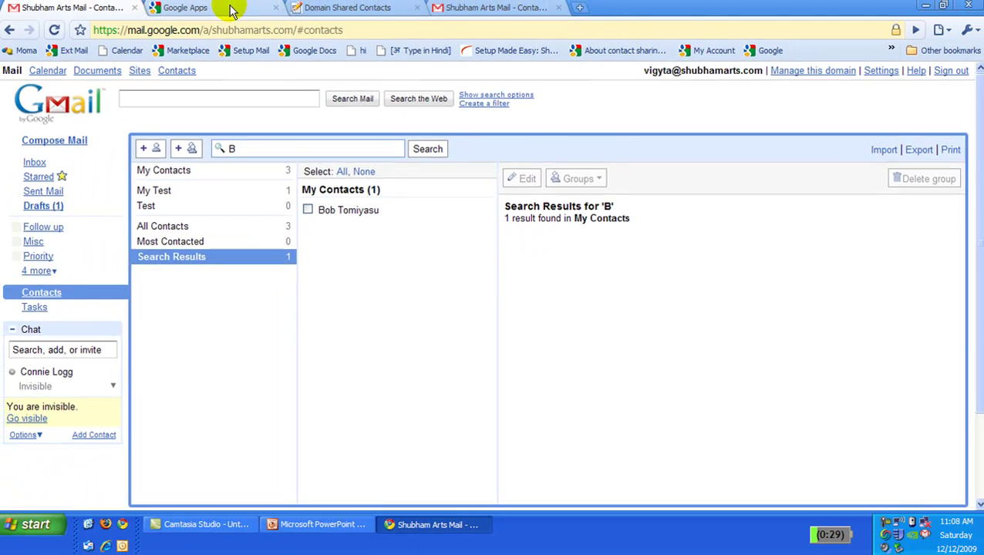
From the Google Apps dashboard, open the Domain Shared Contacts app listing the external contacts.
{"action": "left_click", "coordinate": [231, 9]}
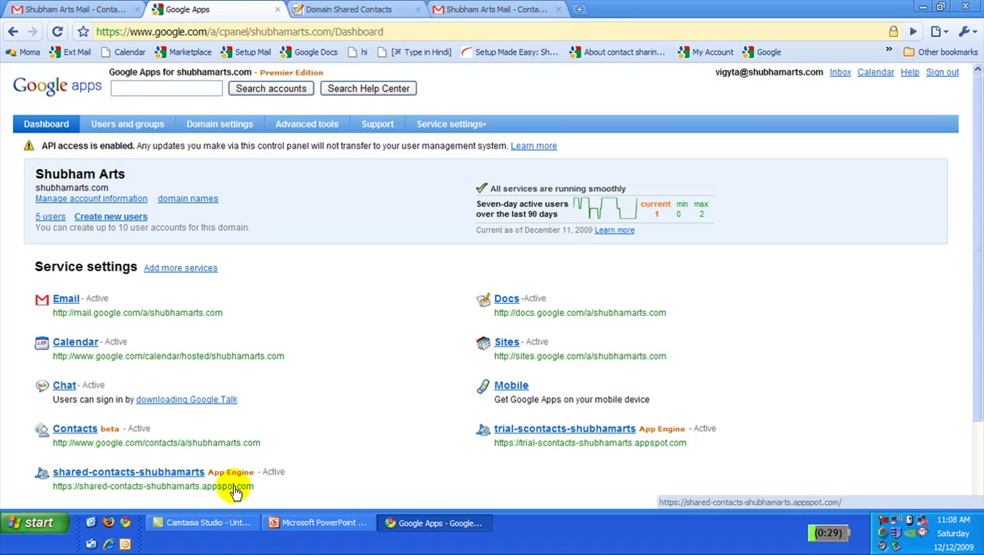
{"action": "left_click", "coordinate": [235, 491]}
{"action": "left_click", "coordinate": [474, 10]}
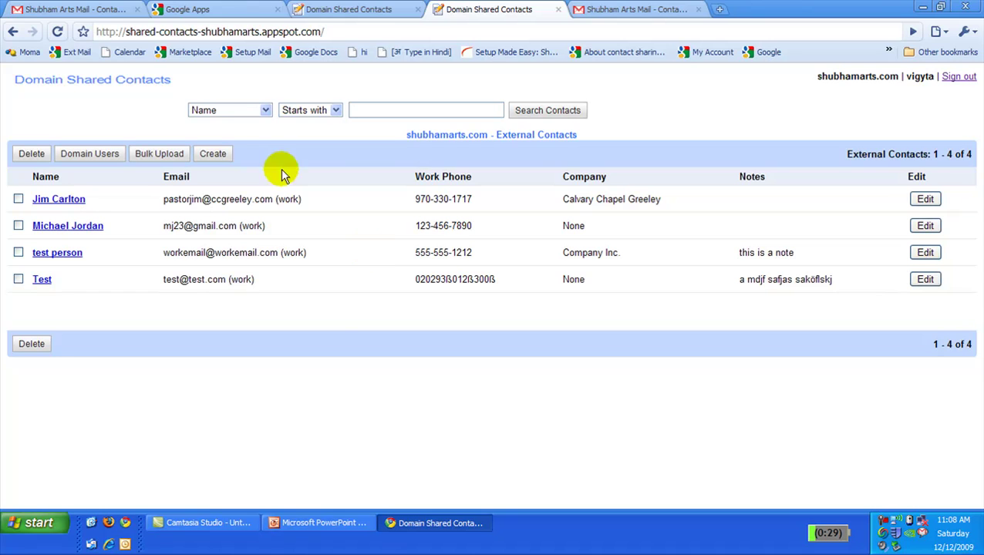
Create a new external contact with the person's full name, work e-mail and work phone number.
{"action": "left_click", "coordinate": [218, 155]}
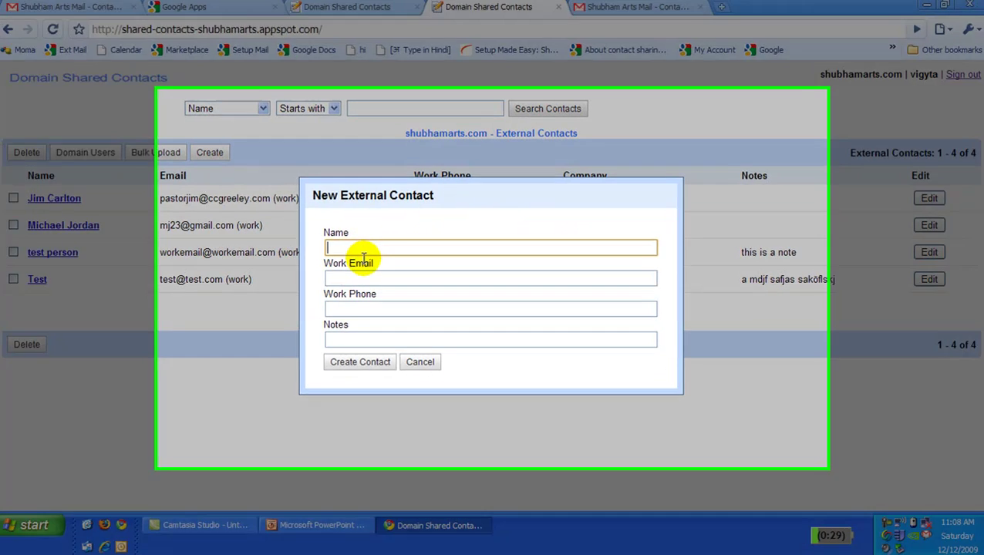
{"action": "left_click", "coordinate": [367, 248]}
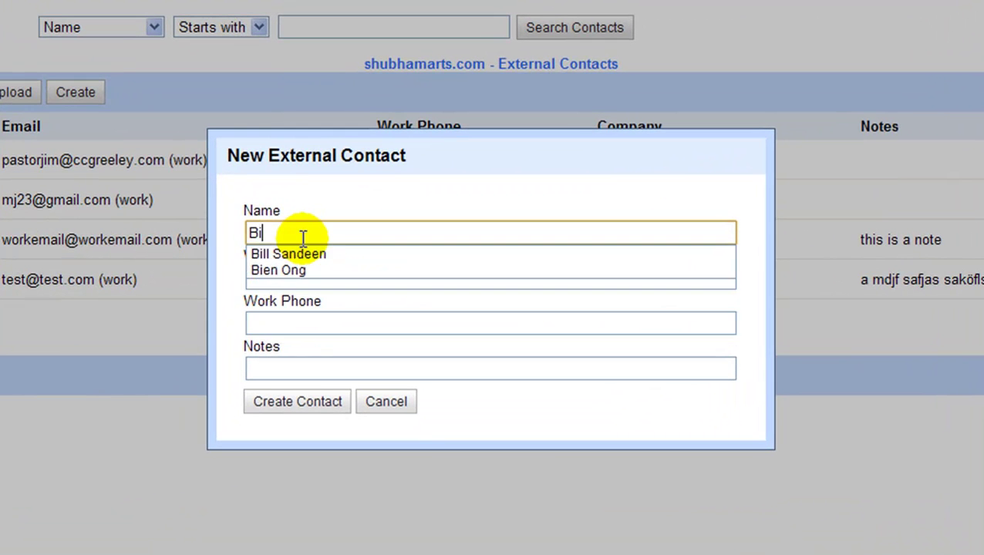
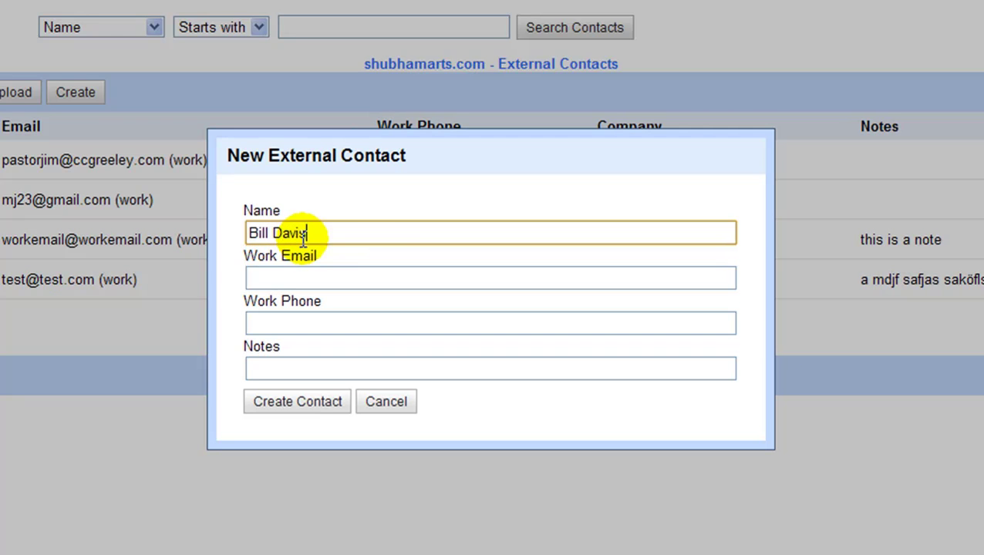
{"action": "left_click", "coordinate": [345, 278]}
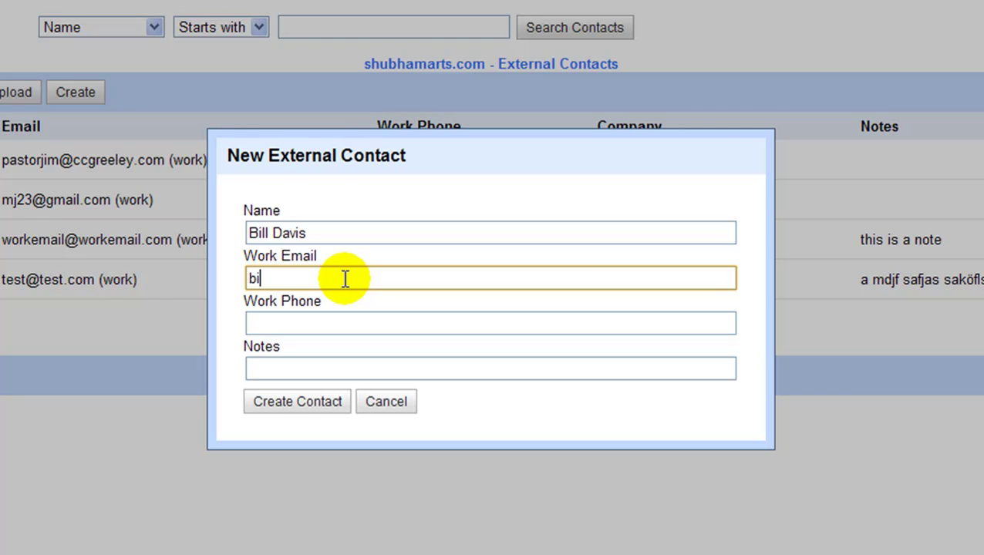
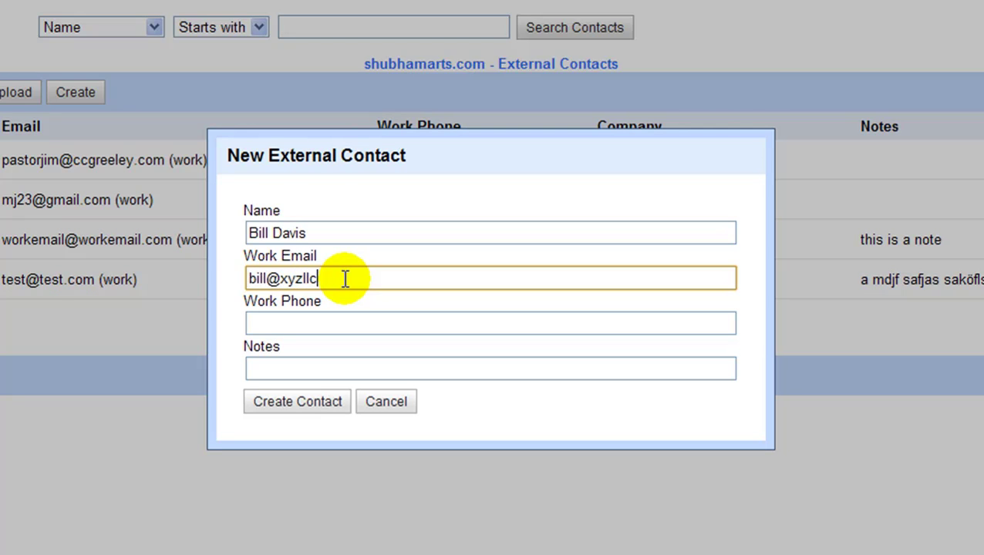
{"action": "left_click", "coordinate": [347, 323]}
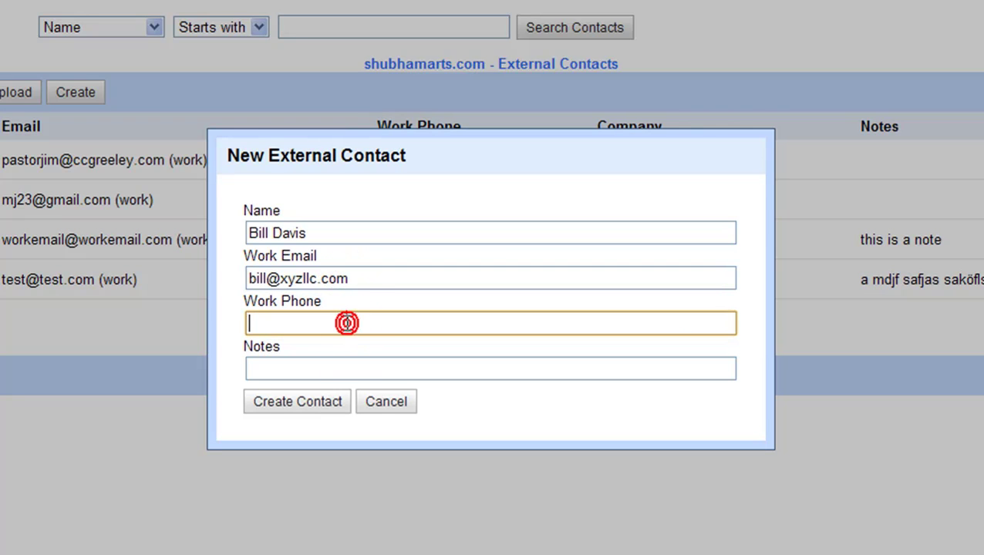
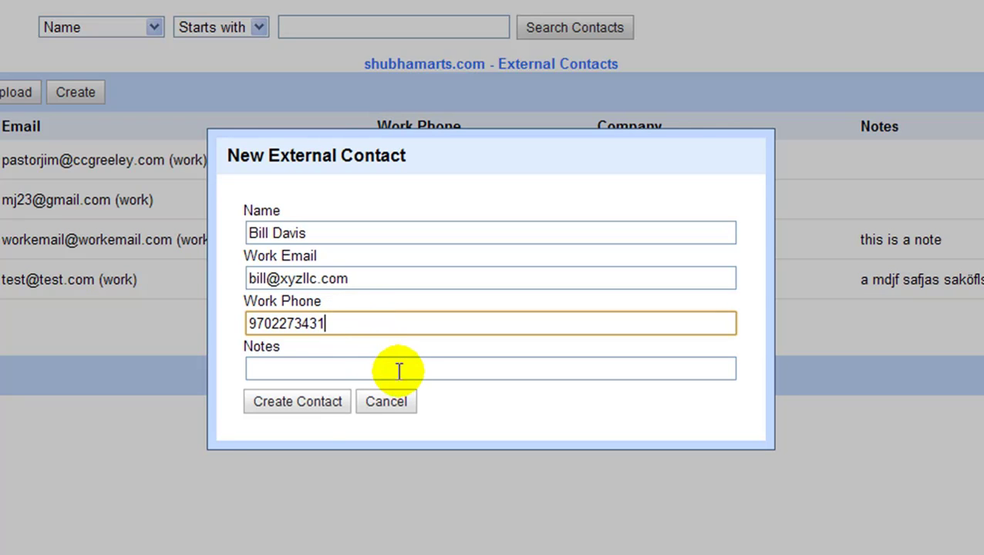
{"action": "left_click", "coordinate": [309, 406]}
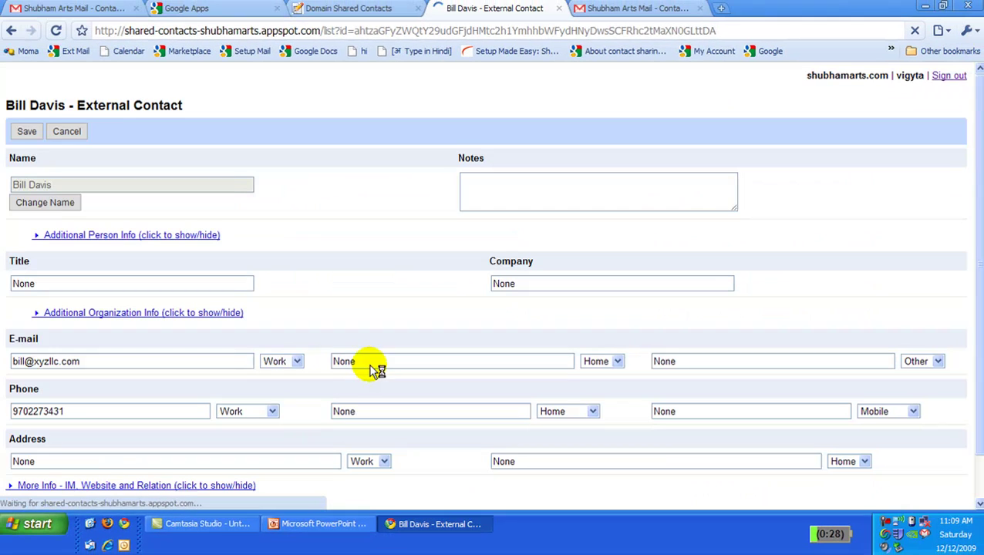
Enter the note 'Primary Contact for ABC Conference' in the contact's Notes field.
{"action": "left_click", "coordinate": [476, 189]}
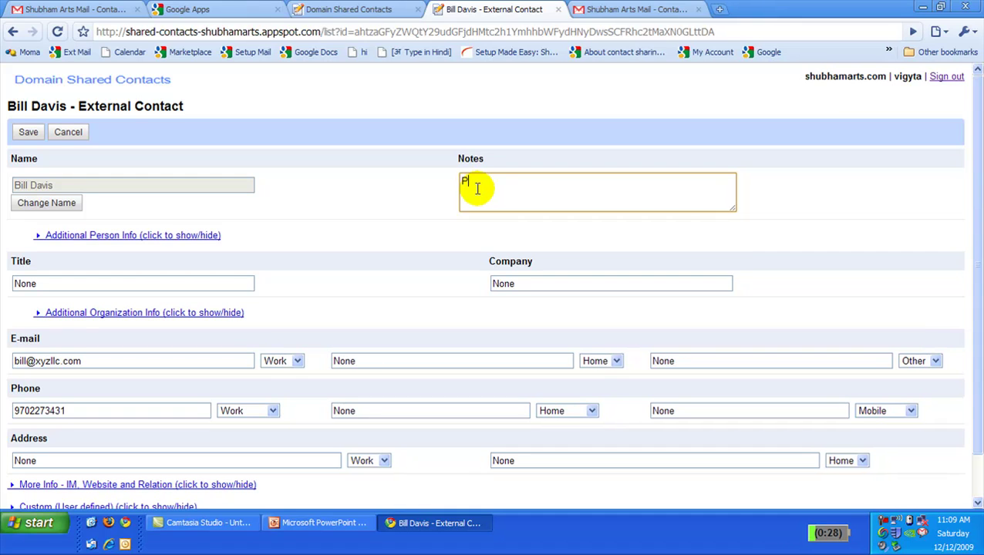
{"action": "type", "text": "Primary Contact for ABC "}
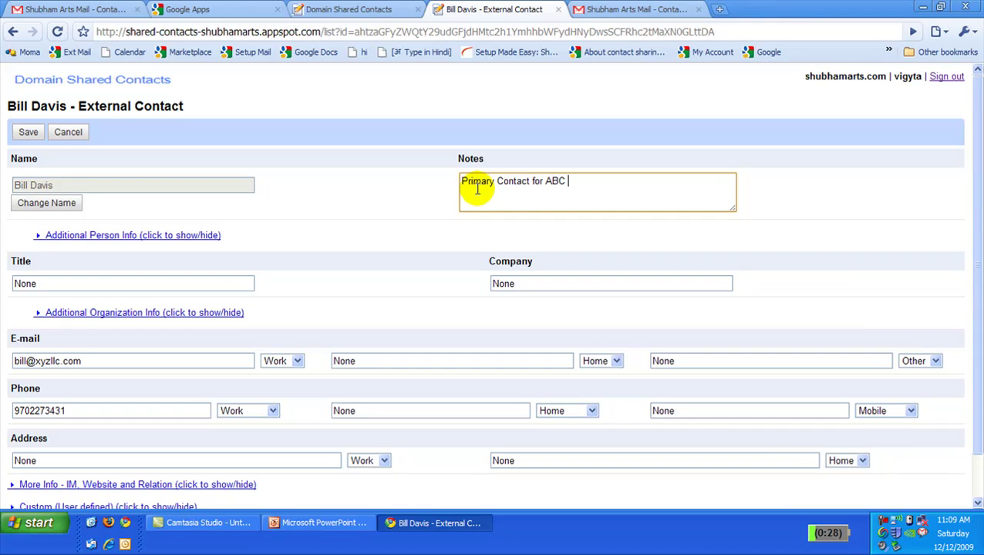
{"action": "type", "text": "Conference"}
Expand Additional Person Info and replace the None placeholder with the contact's nickname.
{"action": "left_click", "coordinate": [66, 235]}
{"action": "left_click", "coordinate": [66, 283]}
{"action": "key", "text": "BackSpace"}
{"action": "key", "text": "BackSpace"}
{"action": "key", "text": "BackSpace"}
{"action": "key", "text": "BackSpace"}
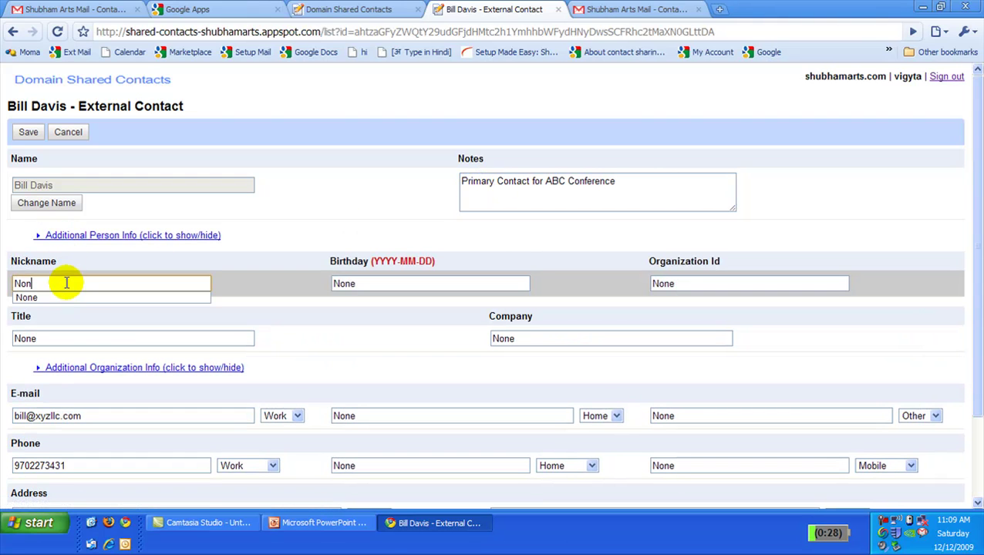
{"action": "type", "text": "Billy"}
{"action": "left_click", "coordinate": [65, 300]}
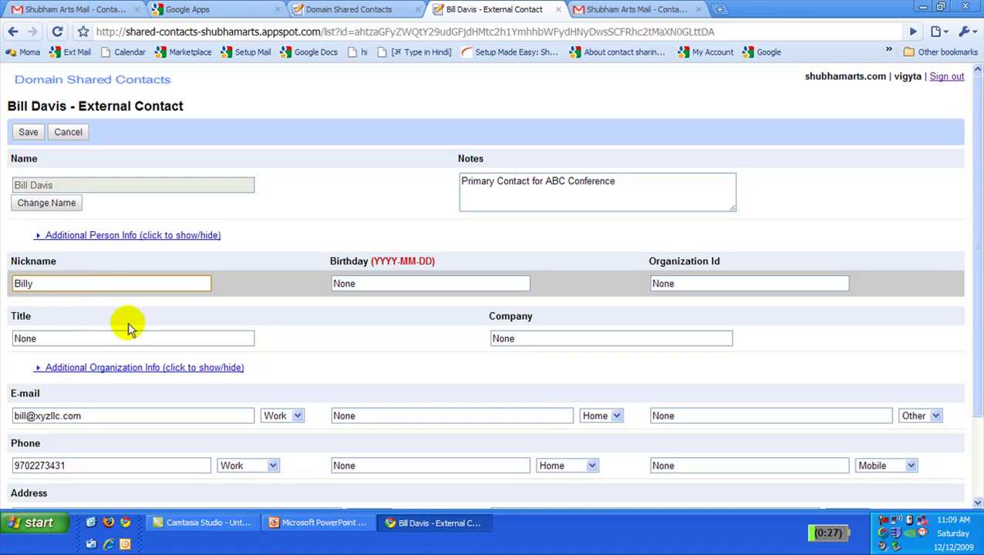
Set the title to Staff Engineer and the company to XYZ LLC from autocomplete.
{"action": "left_click", "coordinate": [105, 336]}
{"action": "key", "text": "BackSpace"}
{"action": "type", "text": "Staff E"}
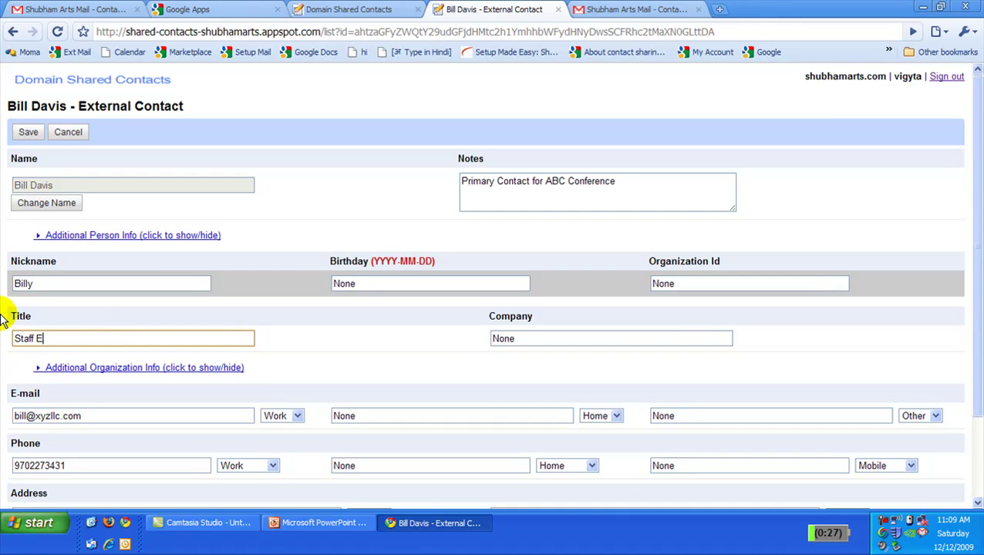
{"action": "type", "text": "ngineer"}
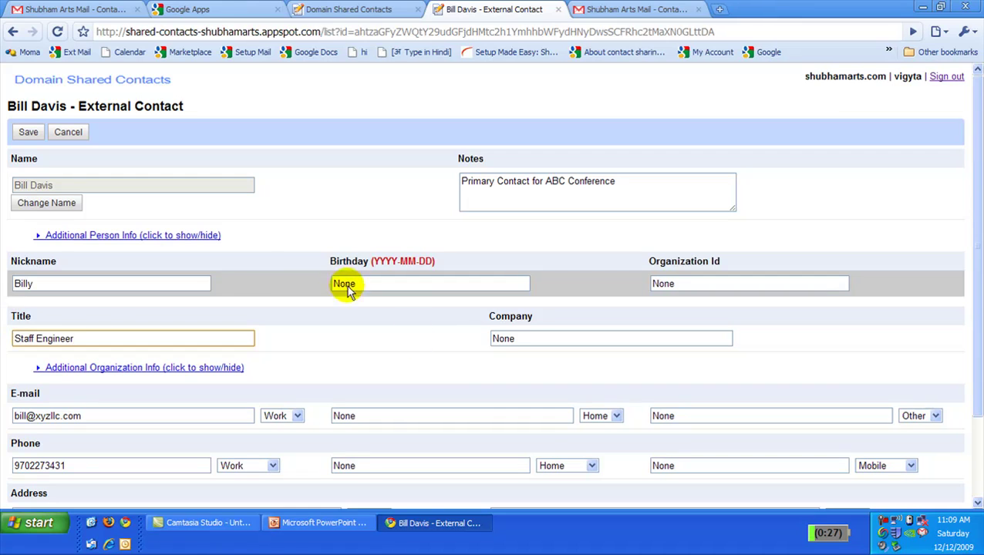
{"action": "left_click", "coordinate": [504, 341]}
{"action": "key", "text": "BackSpace"}
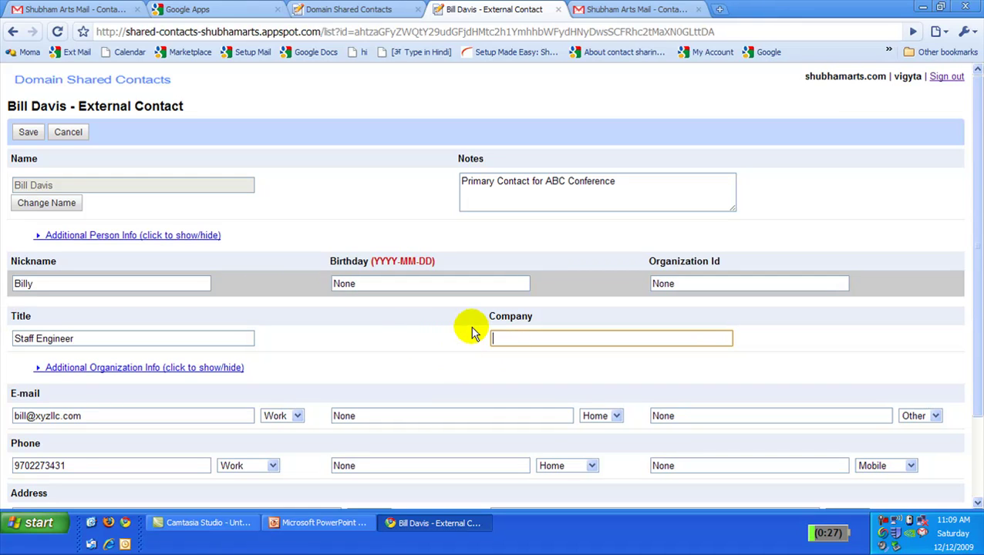
{"action": "type", "text": "XYZ"}
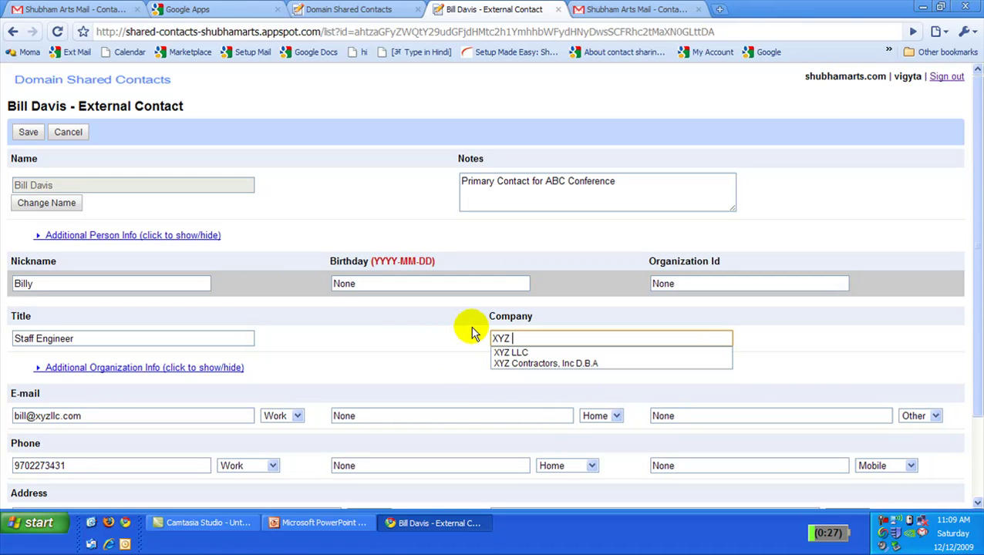
{"action": "type", "text": " LL"}
{"action": "key", "text": "Down"}
{"action": "key", "text": "Return"}
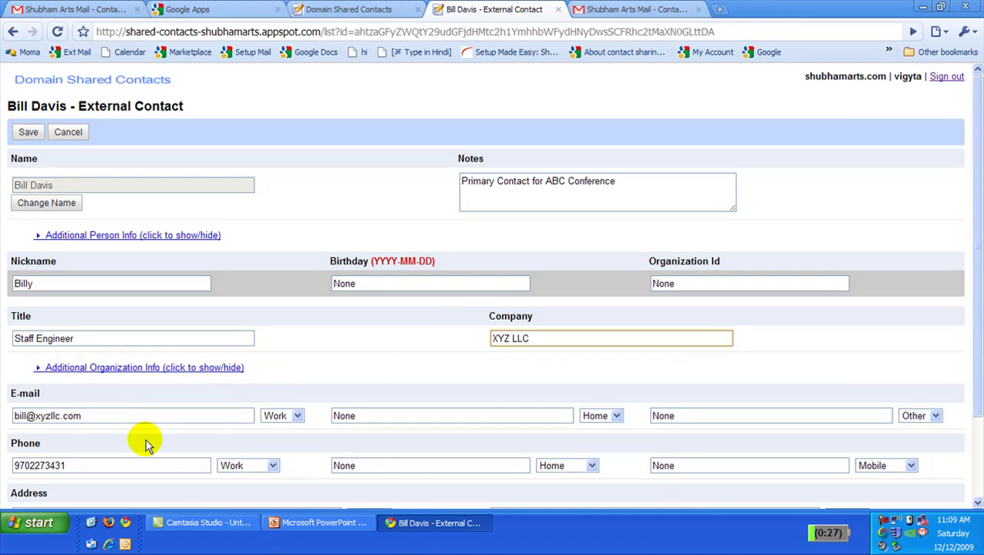
Add the contact's second phone number and label it Mobile.
{"action": "left_click", "coordinate": [369, 465]}
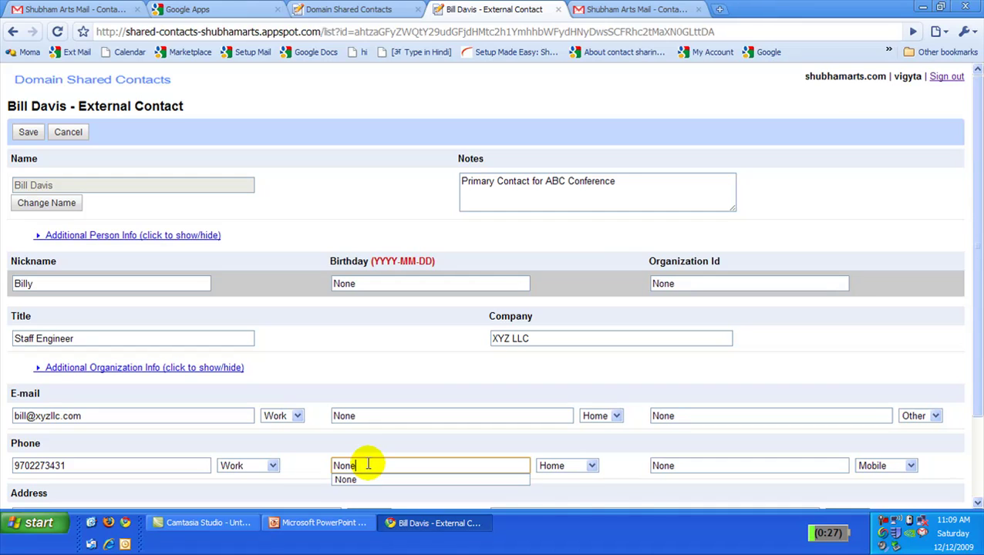
{"action": "key", "text": "BackSpace"}
{"action": "key", "text": "BackSpace"}
{"action": "key", "text": "BackSpace"}
{"action": "key", "text": "BackSpace"}
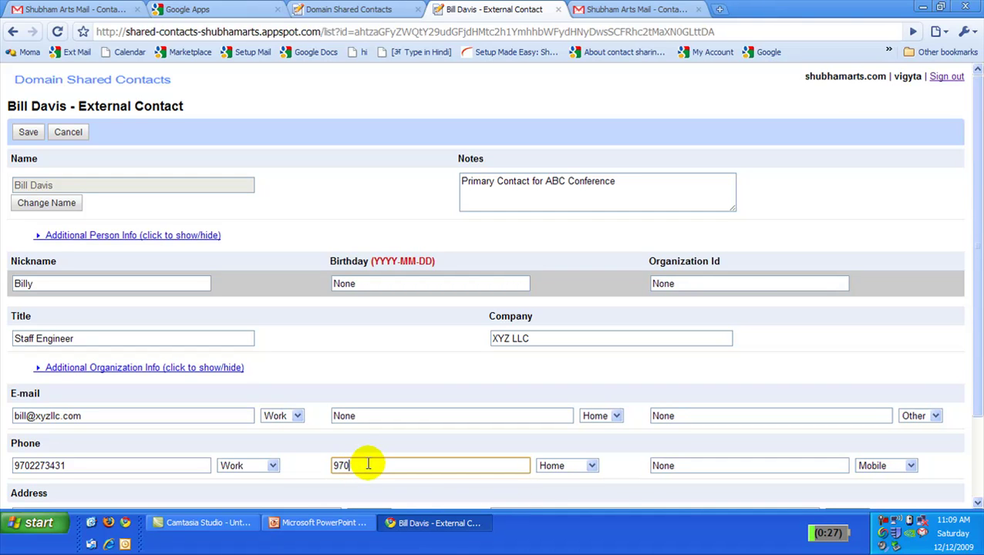
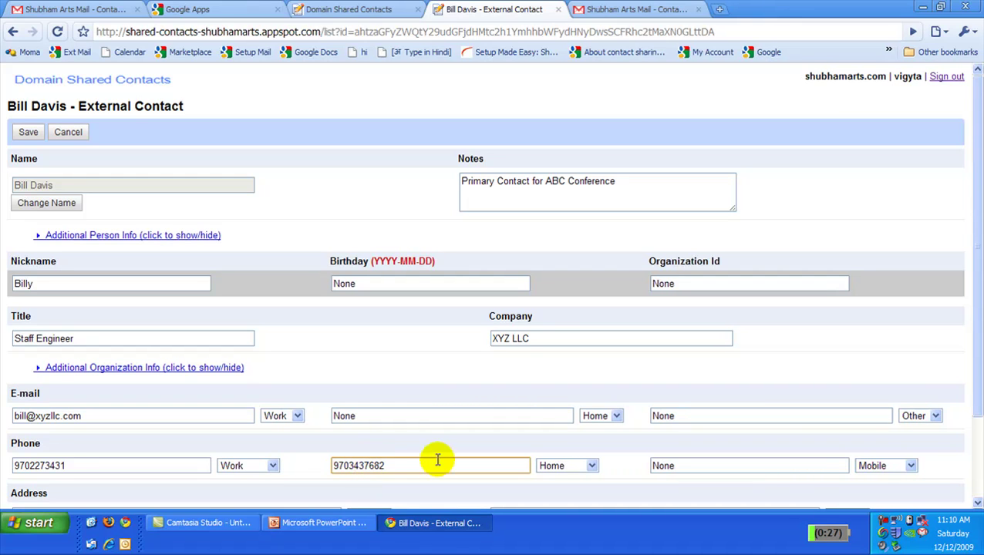
{"action": "left_click", "coordinate": [552, 465]}
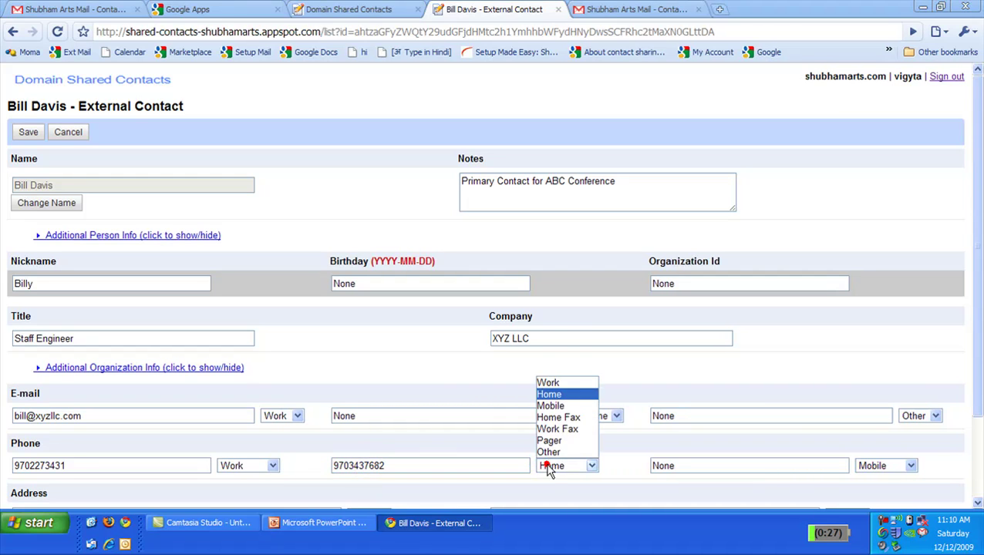
{"action": "left_click", "coordinate": [562, 406]}
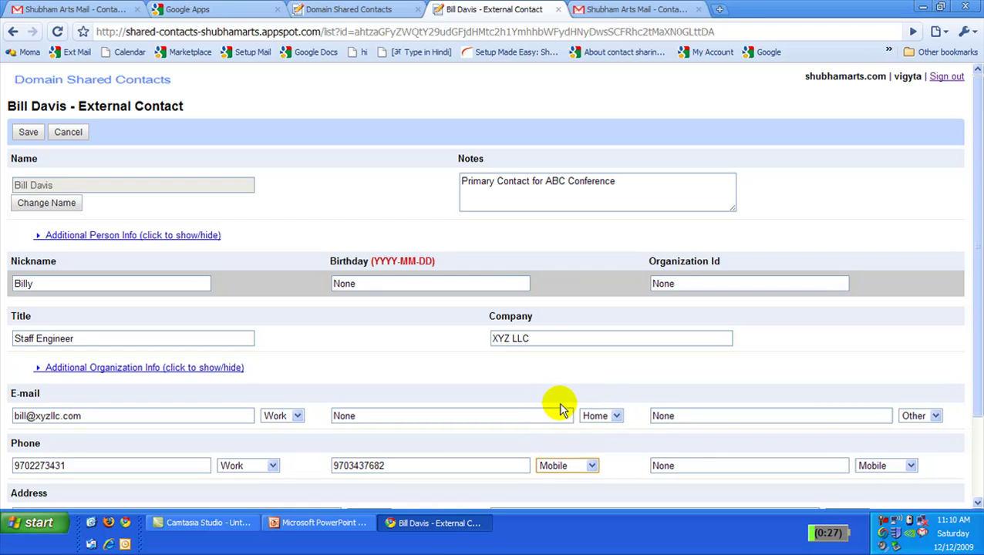
{"action": "left_click_drag", "start_coordinate": [975, 332], "coordinate": [980, 386]}
{"action": "left_click", "coordinate": [179, 426]}
Replace the None address with the contact's Santa Clara work address from the autocomplete suggestions.
{"action": "double_click", "coordinate": [179, 427]}
{"action": "key", "text": "BackSpace"}
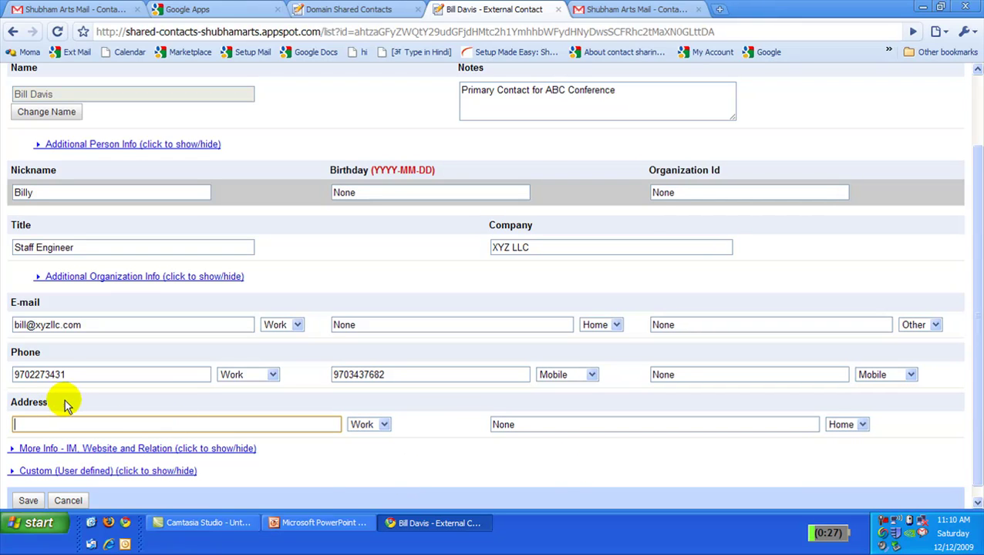
{"action": "type", "text": "1"}
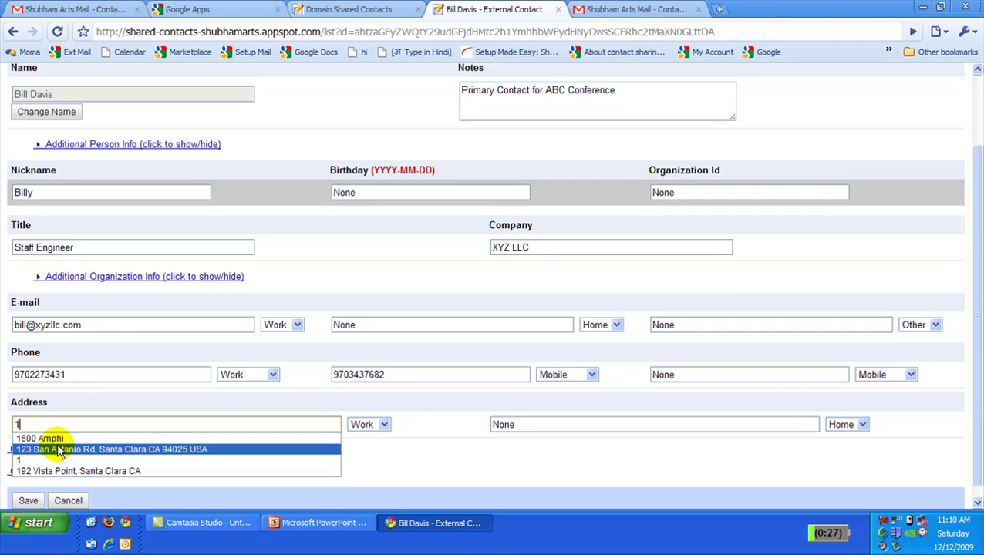
{"action": "left_click", "coordinate": [58, 447]}
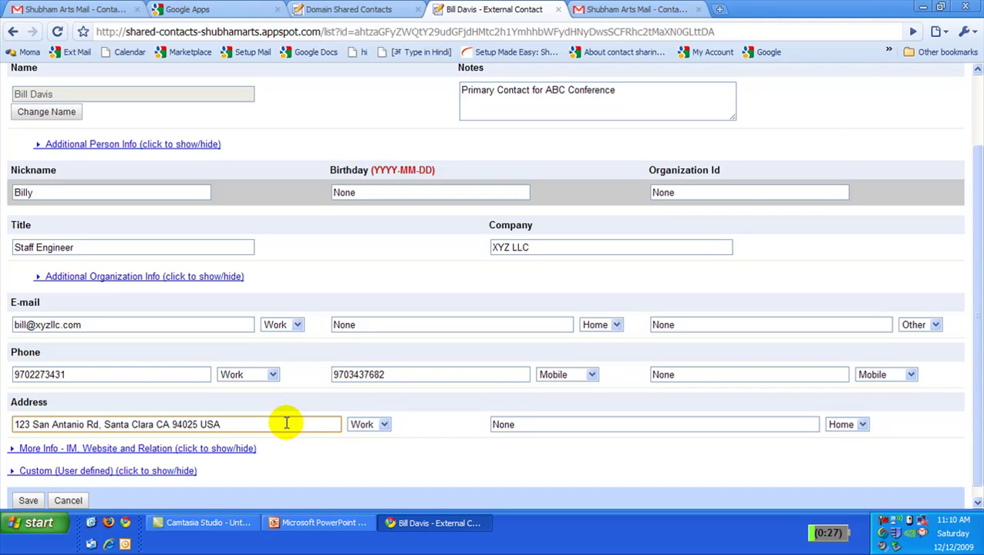
{"action": "scroll", "coordinate": [975, 381], "scroll_direction": "down", "scroll_amount": 1}
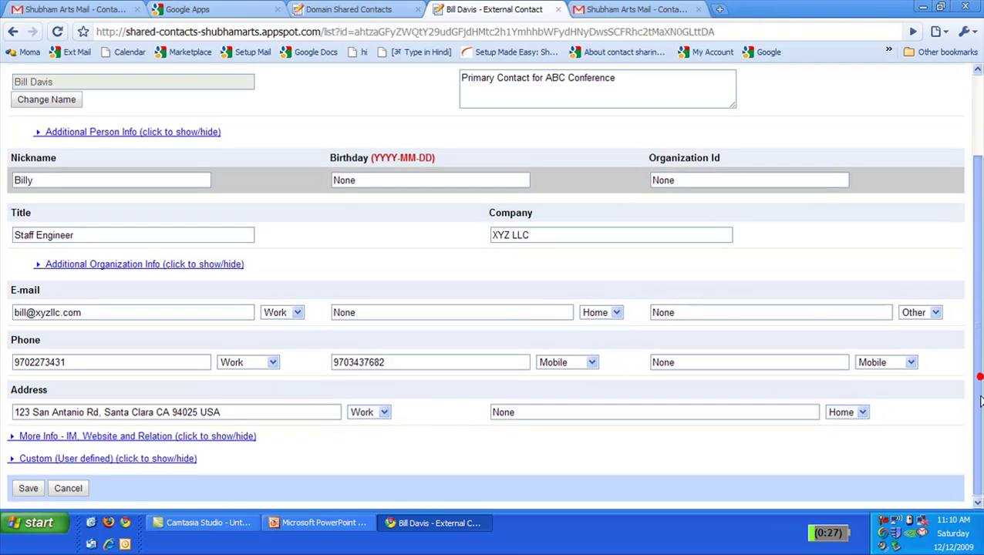
Add custom field Office Location with value 'Bld 2, Room 265B' and save the contact.
{"action": "left_click", "coordinate": [120, 459]}
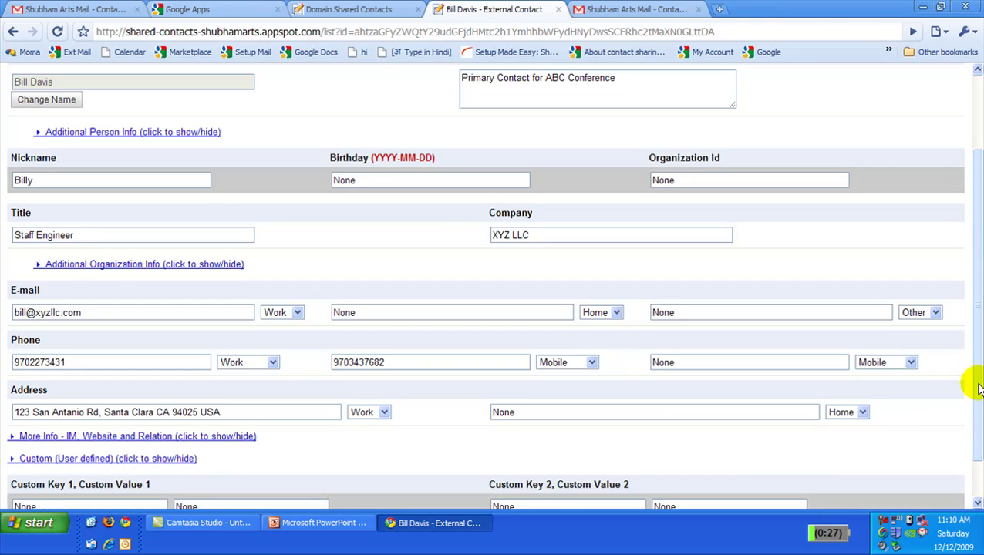
{"action": "left_click_drag", "start_coordinate": [978, 384], "coordinate": [981, 444]}
{"action": "double_click", "coordinate": [38, 458]}
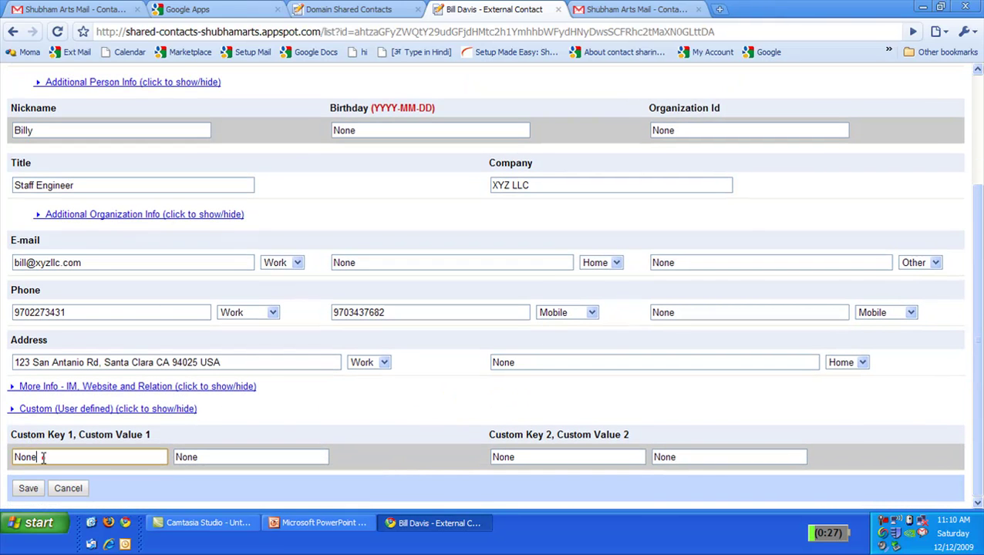
{"action": "type", "text": "Off"}
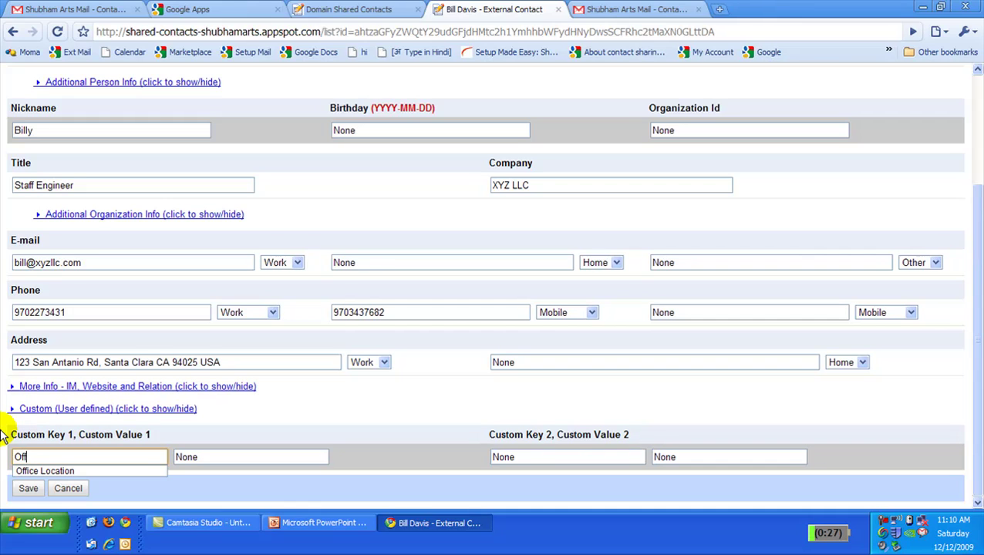
{"action": "type", "text": "ice Location"}
{"action": "key", "text": "Tab"}
{"action": "key", "text": "BackSpace"}
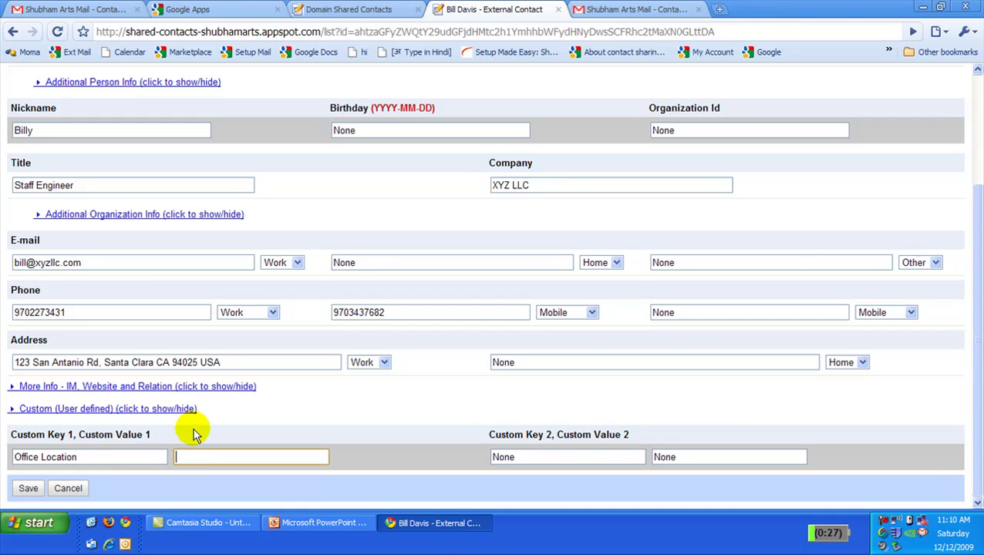
{"action": "type", "text": "Bl"}
{"action": "key", "text": "Down"}
{"action": "key", "text": "Return"}
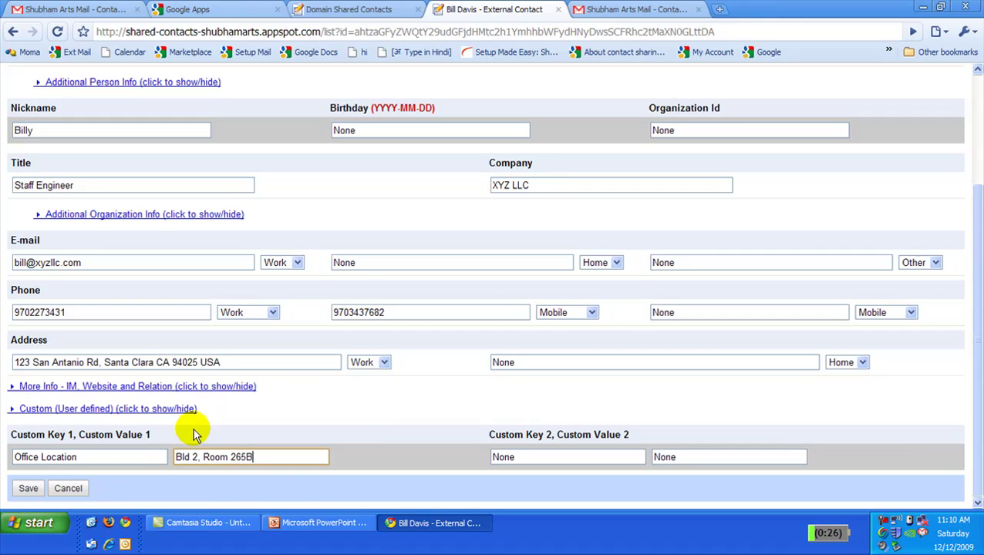
{"action": "left_click", "coordinate": [28, 489]}
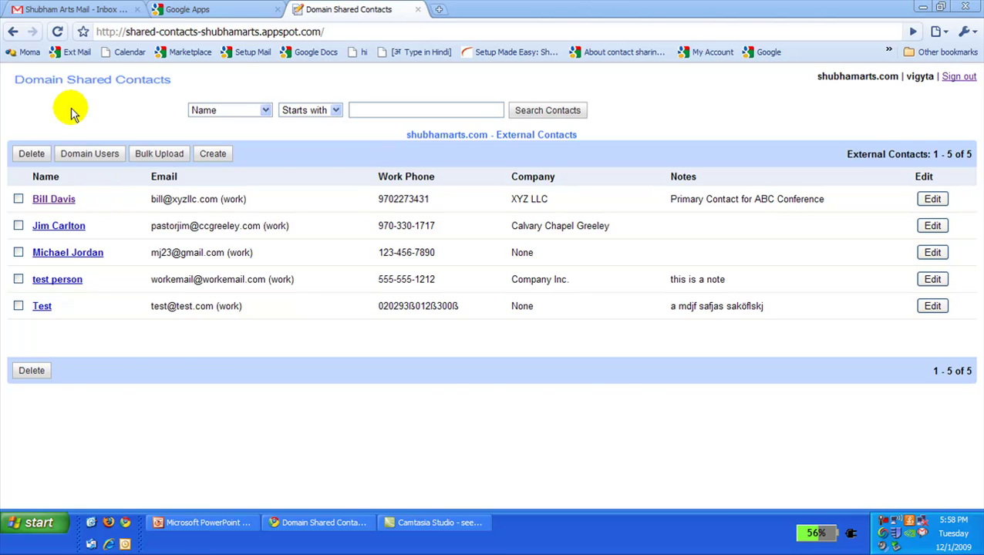
Search Gmail Contacts for 'B' again, now finding the new contact under Shubham Arts Directory.
{"action": "left_click", "coordinate": [79, 9]}
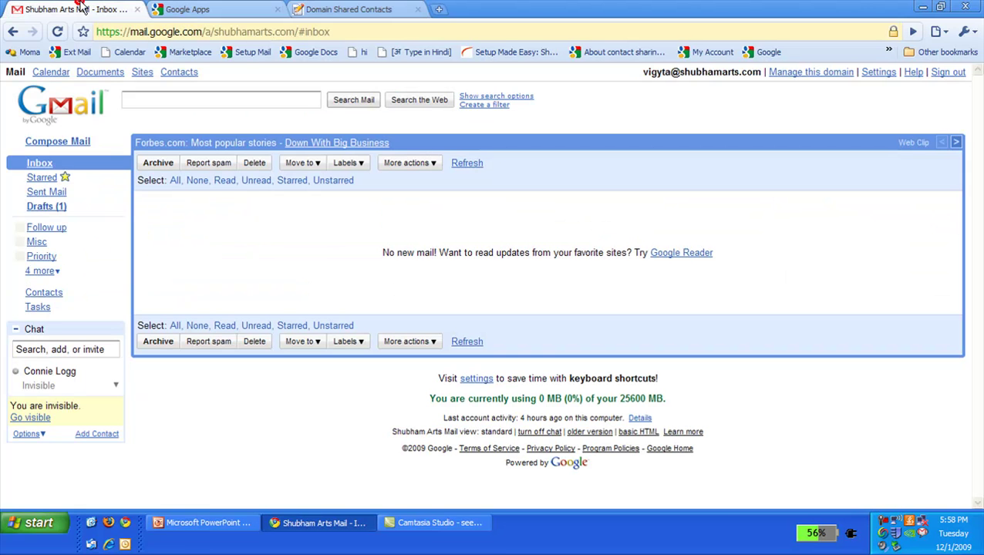
{"action": "left_click", "coordinate": [51, 293]}
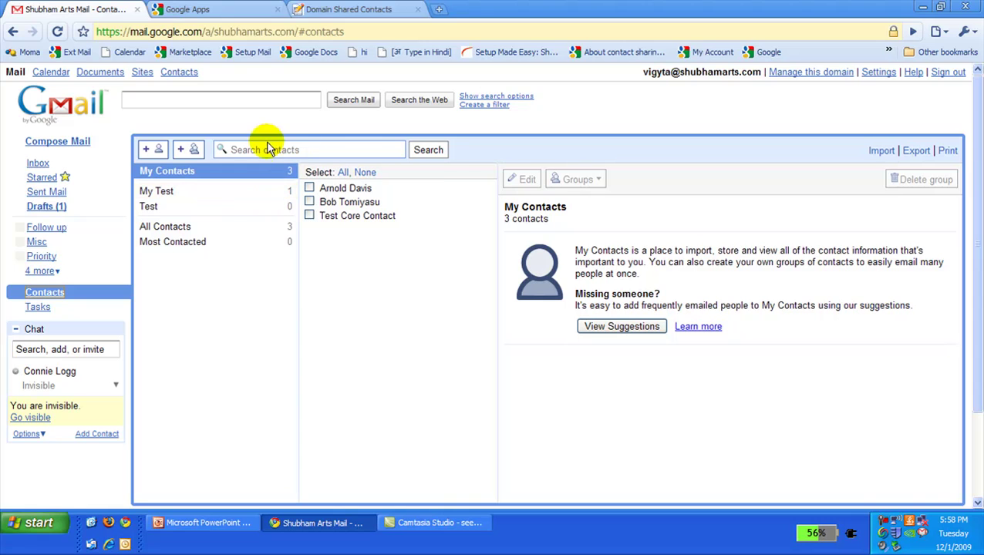
{"action": "left_click", "coordinate": [265, 148]}
{"action": "type", "text": "B"}
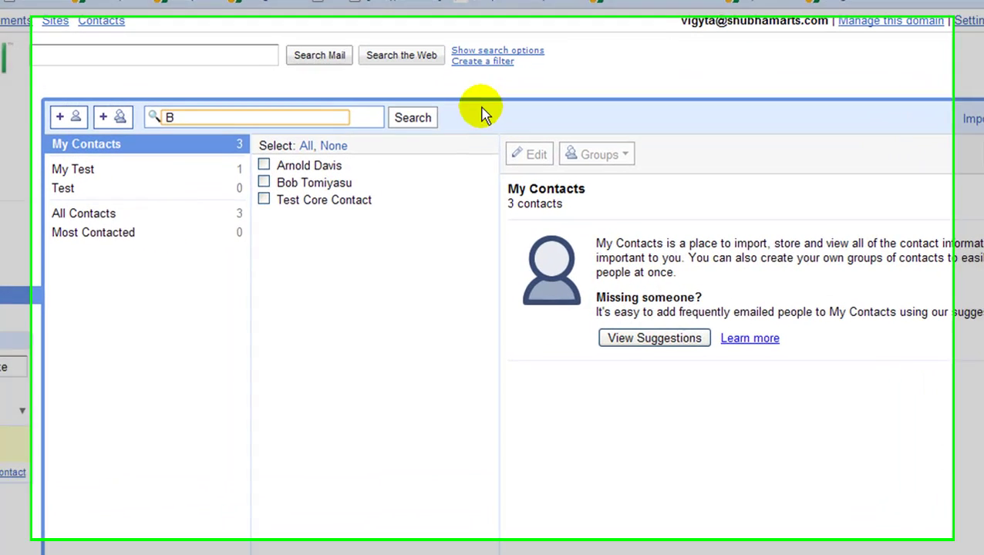
{"action": "left_click", "coordinate": [430, 147]}
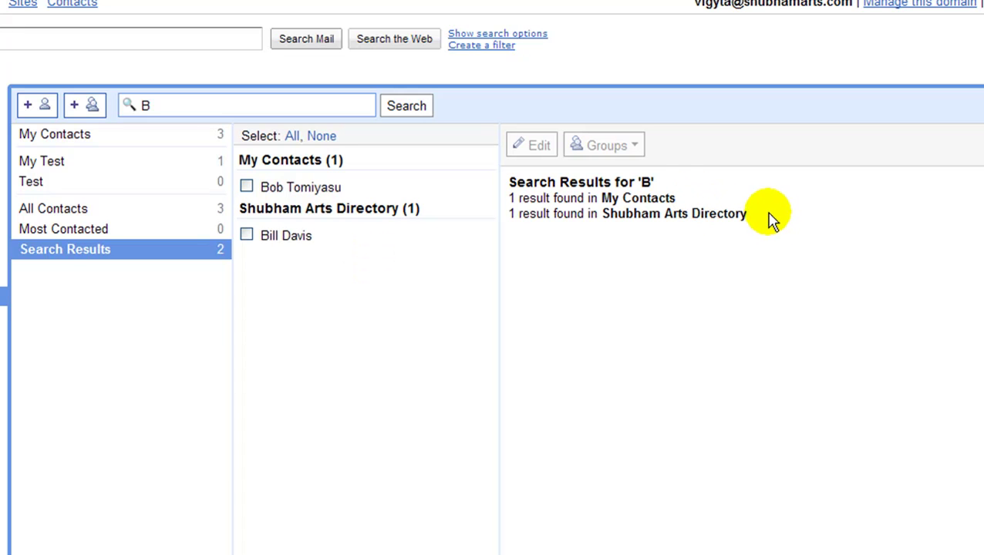
Open the new directory contact to review its title, phones, address, office location and note.
{"action": "left_click", "coordinate": [409, 236]}
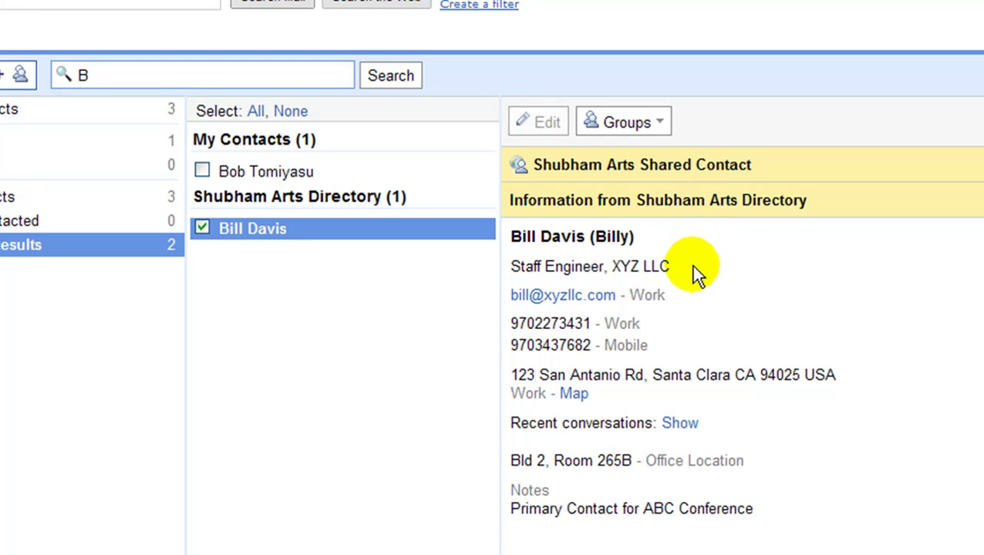
{"action": "left_click", "coordinate": [699, 296]}
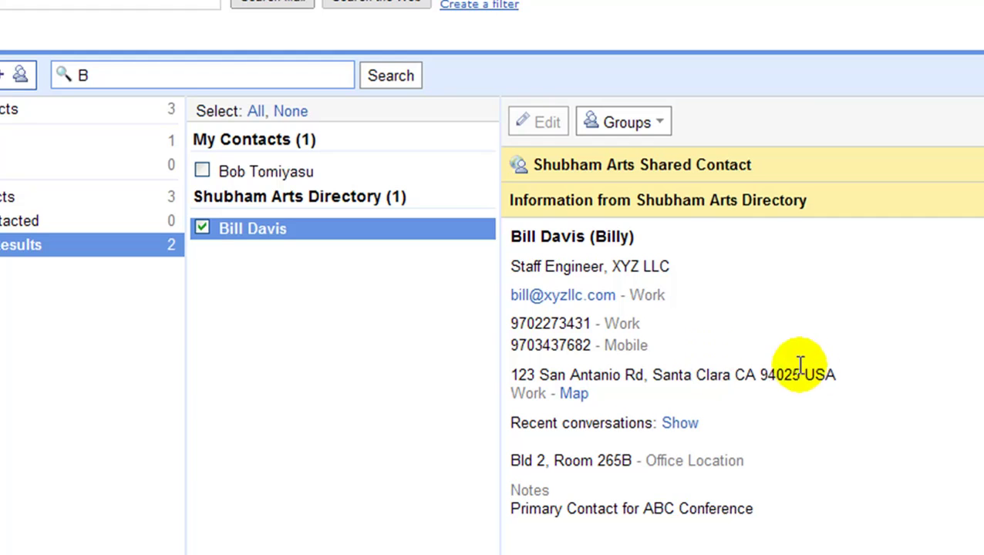
{"action": "left_click", "coordinate": [854, 372]}
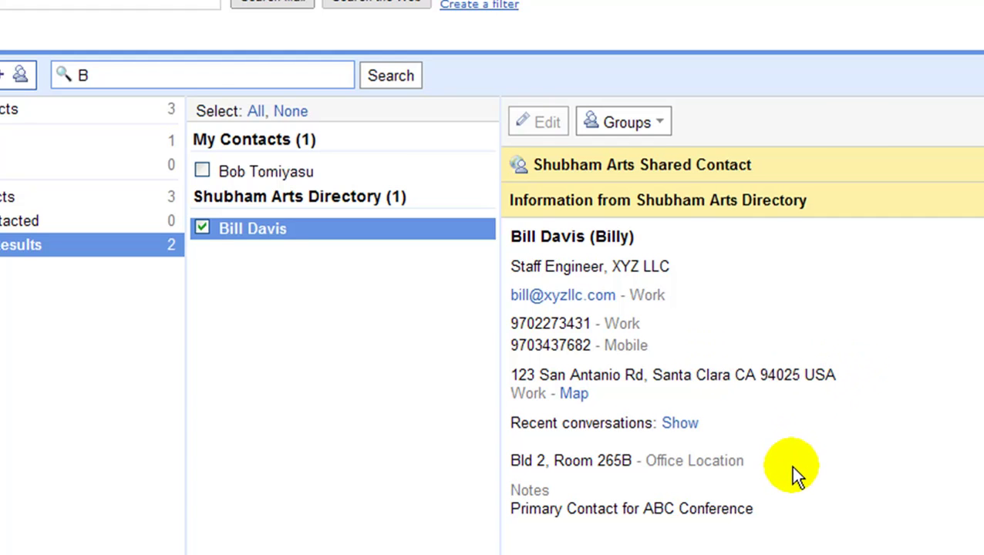
{"action": "left_click", "coordinate": [793, 509]}
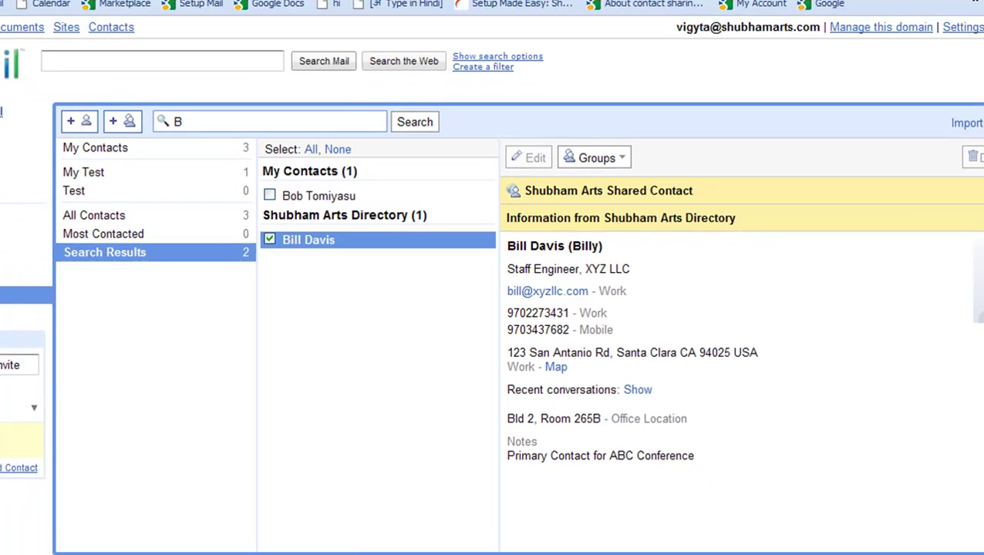
Return to the Domain Shared Contacts tab showing all 5 external contacts, the new one at the top.
{"action": "left_click", "coordinate": [378, 9]}
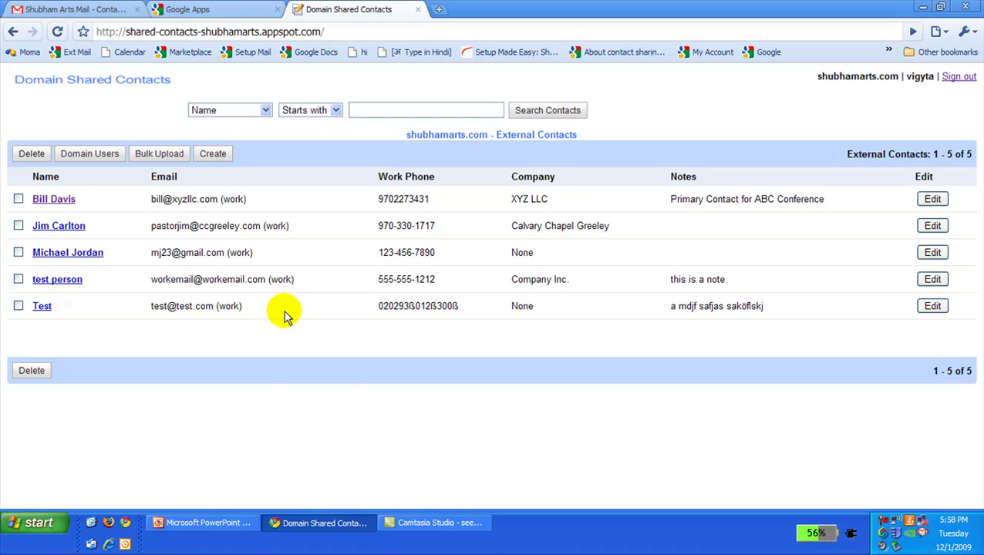
Bring PowerPoint forward to show slide 2, the More Details slide with the setupmadeeasy shared-contacts link.
{"action": "left_click", "coordinate": [205, 525]}
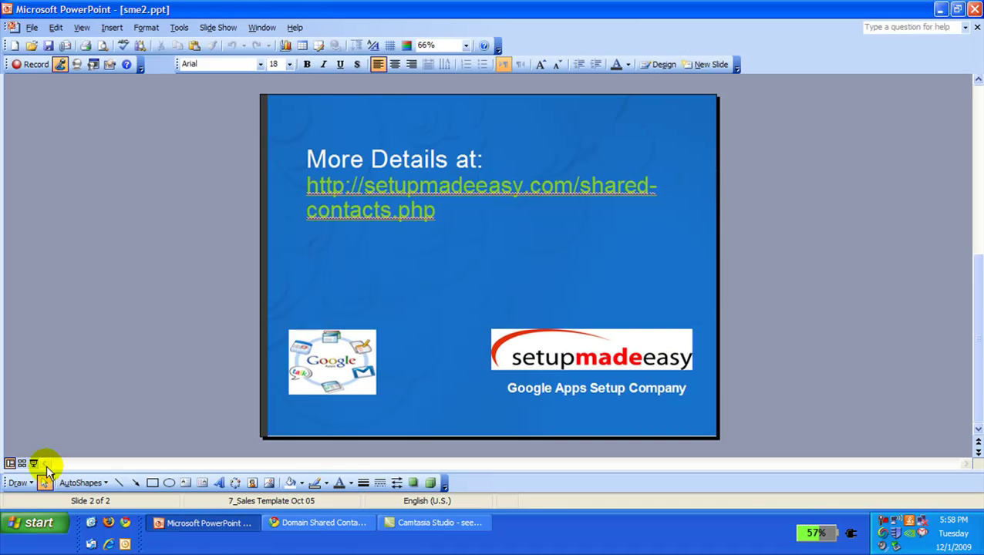